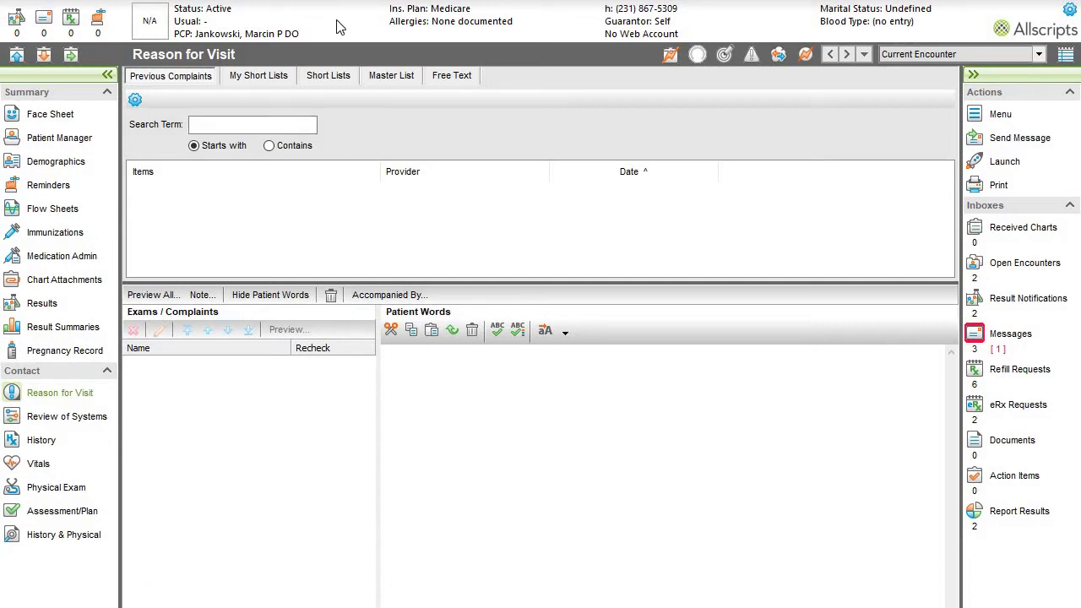
# - Show My Short Lists and expand the MHVS - Reason for Visit folder
pyautogui.click(262, 79)
pyautogui.click(175, 77)
pyautogui.click(253, 80)
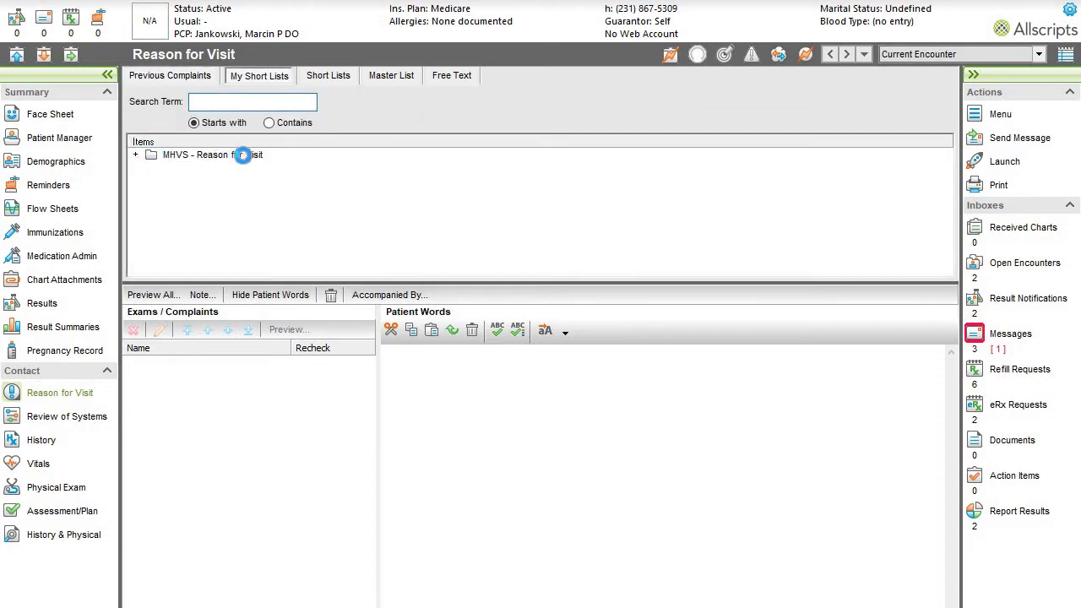
pyautogui.click(407, 169)
# - Scroll down the cardiovascular reasons to valvular heart disease
pyautogui.scroll(-2, 410, 199)
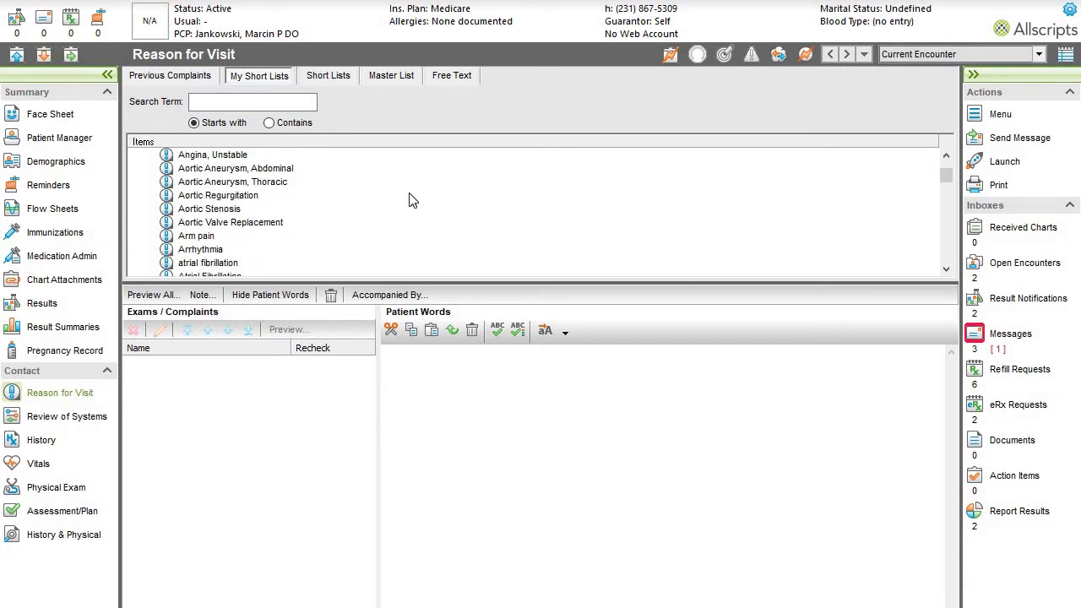
pyautogui.scroll(-1, 410, 199)
pyautogui.scroll(-2, 411, 199)
pyautogui.scroll(-2, 410, 200)
pyautogui.scroll(-2, 410, 199)
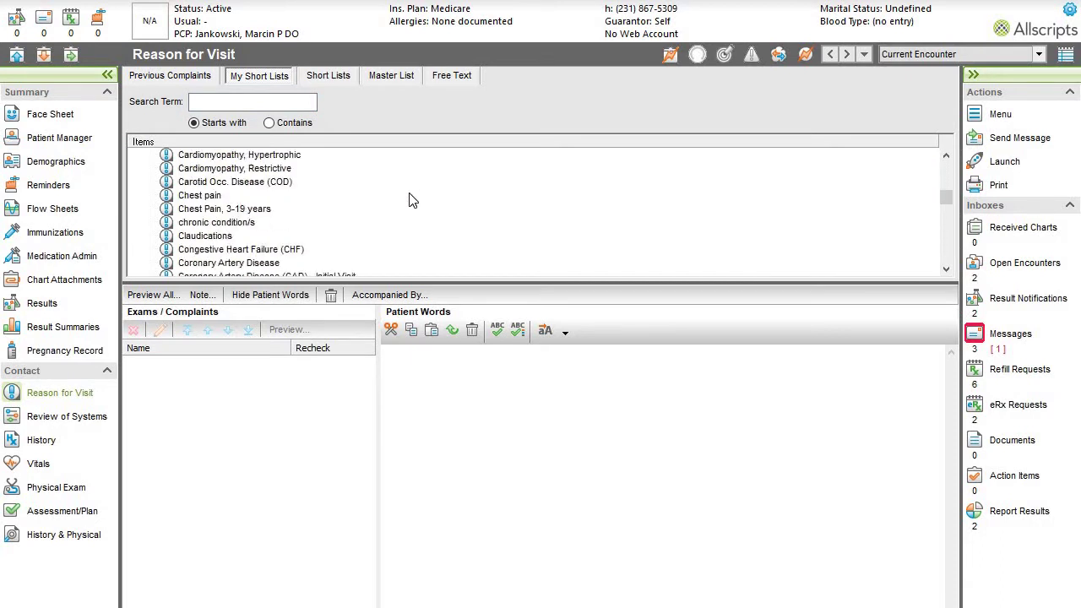
pyautogui.scroll(-2, 410, 199)
pyautogui.scroll(-2, 410, 199)
pyautogui.scroll(-2, 411, 199)
pyautogui.scroll(-2, 410, 199)
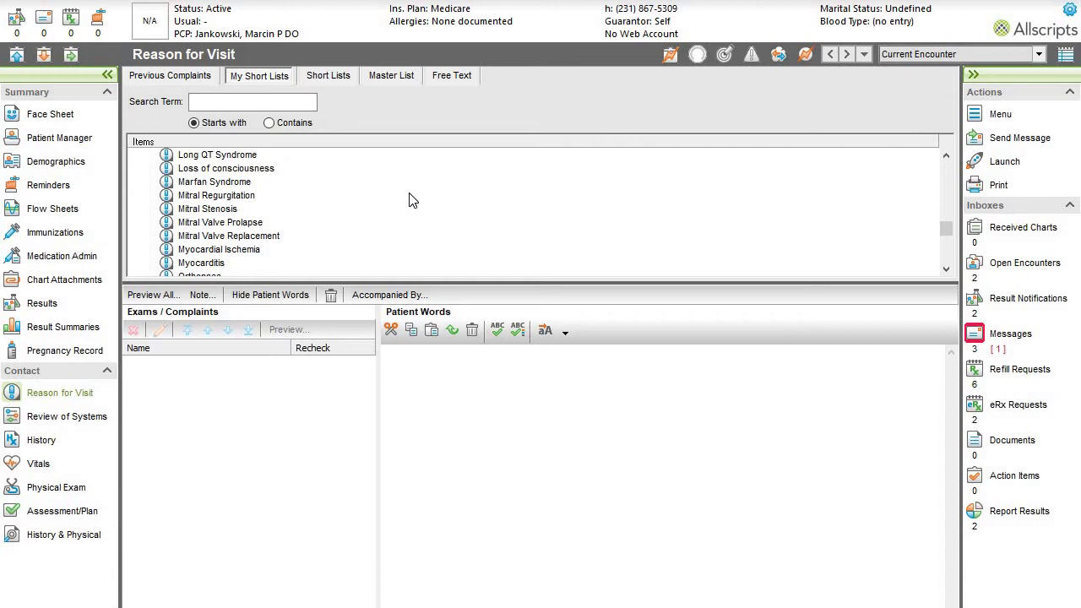
pyautogui.scroll(-3, 227, 228)
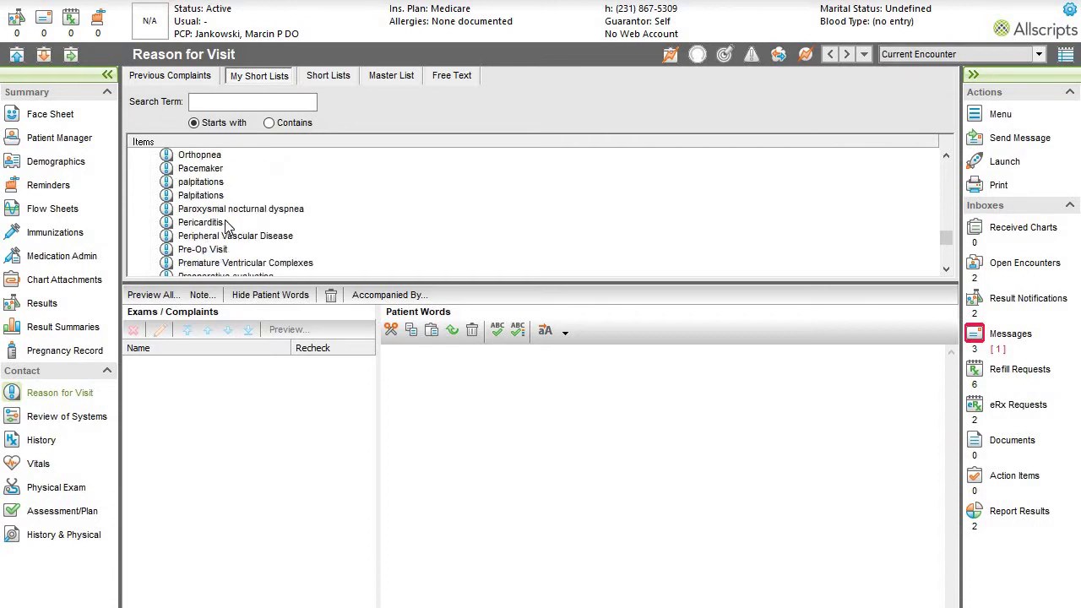
pyautogui.scroll(-4, 227, 228)
pyautogui.scroll(-1, 226, 228)
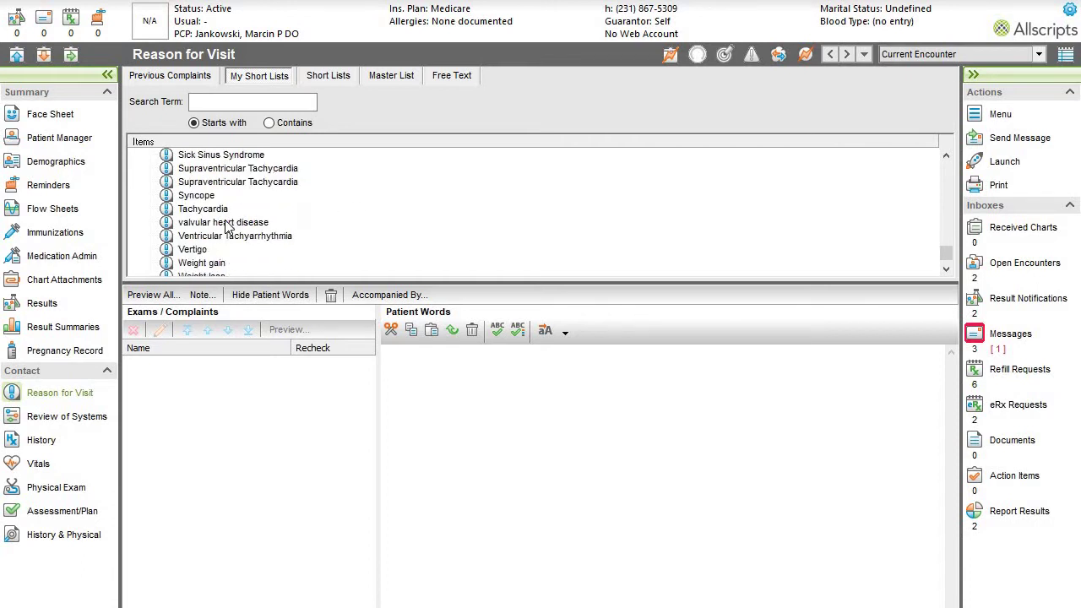
# - Open valvular heart disease details and record minor complaints and sleeping poorly
pyautogui.click(226, 223)
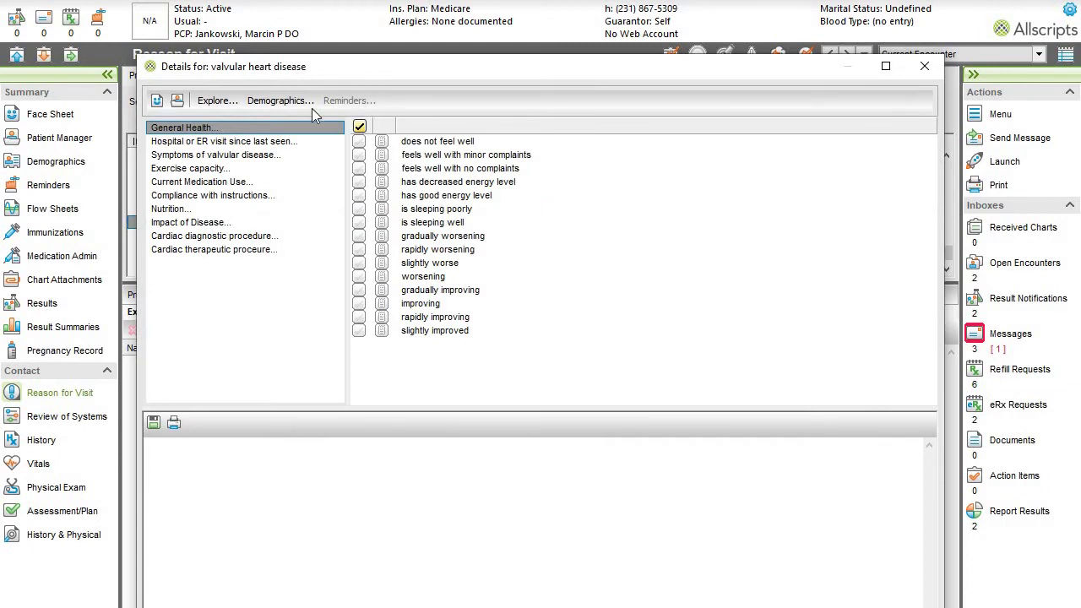
pyautogui.click(359, 155)
pyautogui.click(359, 208)
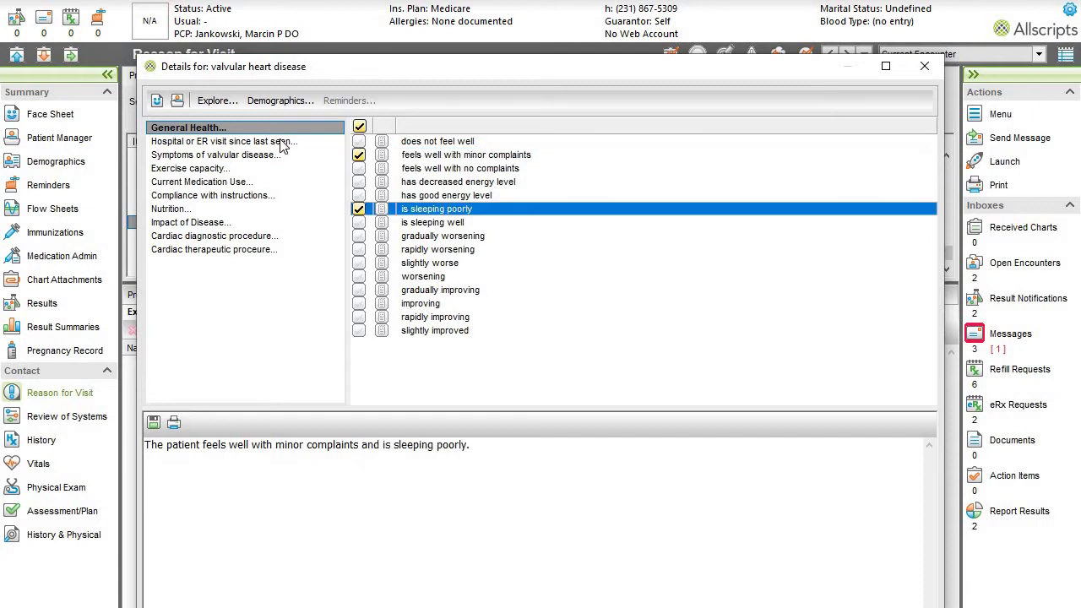
# - Record no ER visits, fatigue present, and fever, weight gain and dyspnea absent
pyautogui.click(282, 144)
pyautogui.click(383, 125)
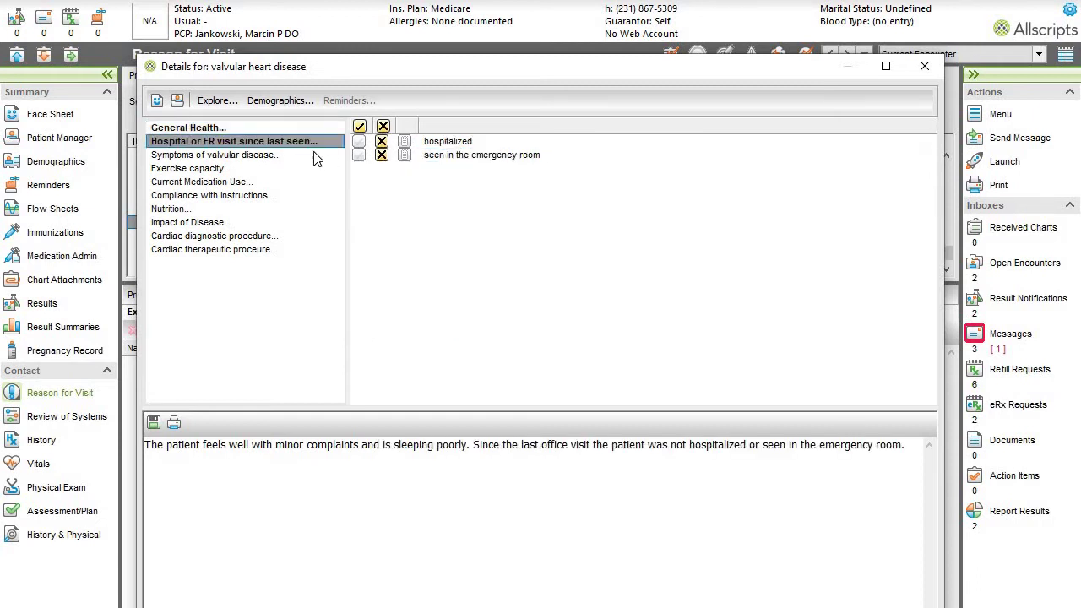
pyautogui.click(383, 126)
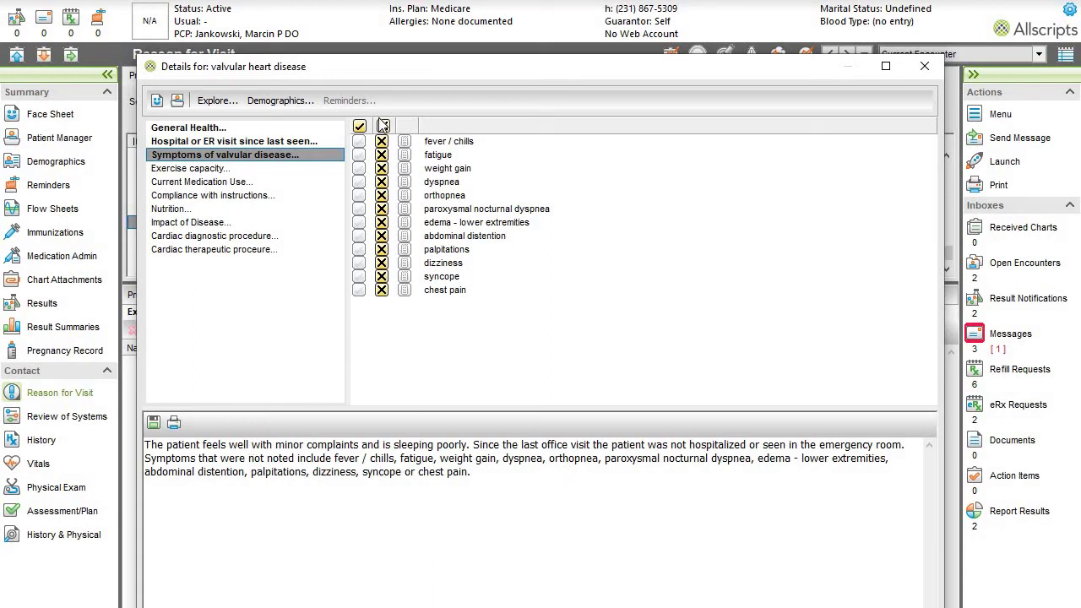
pyautogui.click(382, 126)
pyautogui.click(360, 154)
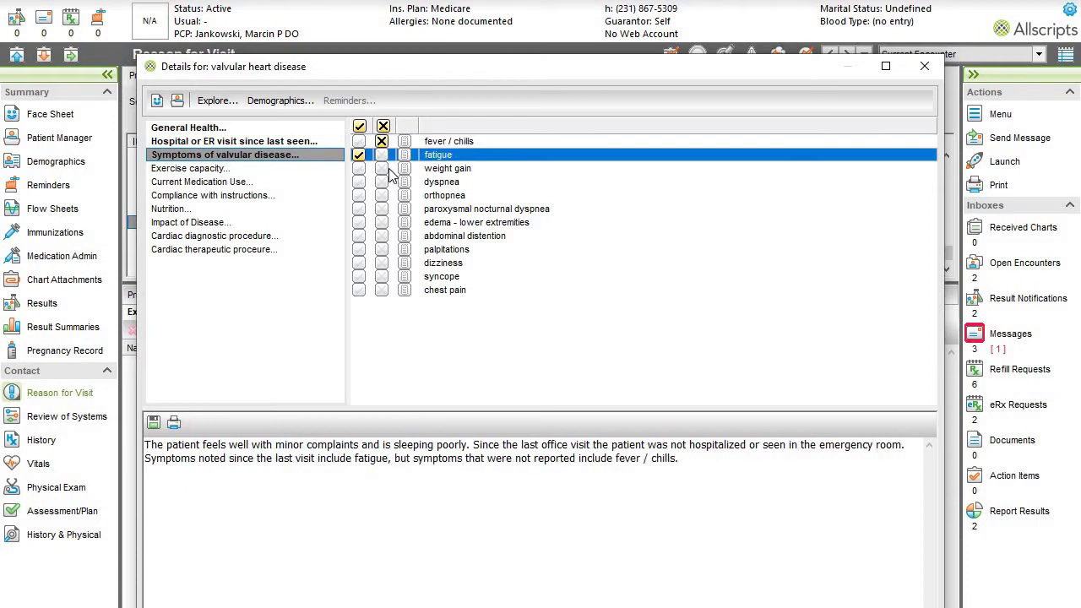
pyautogui.click(381, 168)
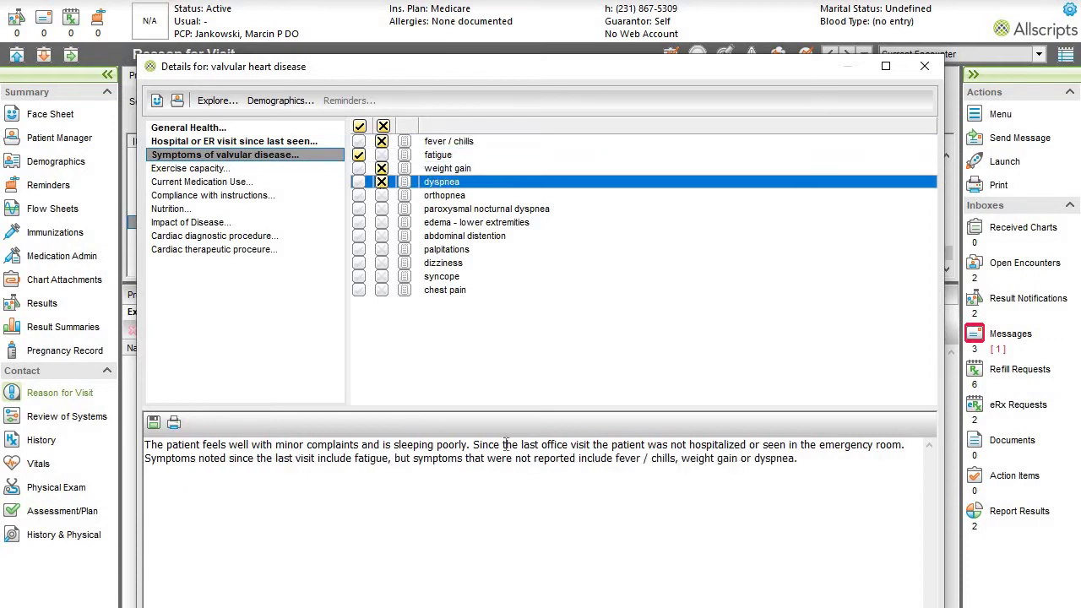
# - Record unchanged exercise tolerance, no medication side effects, and compliance with dosing and instructions
pyautogui.click(264, 173)
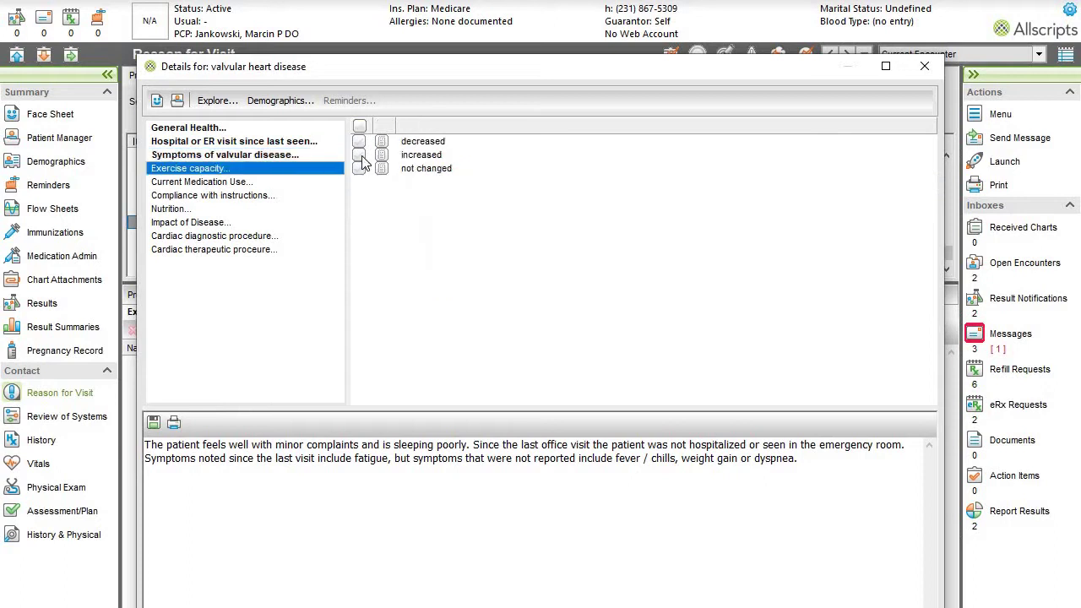
pyautogui.click(360, 169)
pyautogui.click(312, 182)
pyautogui.click(359, 141)
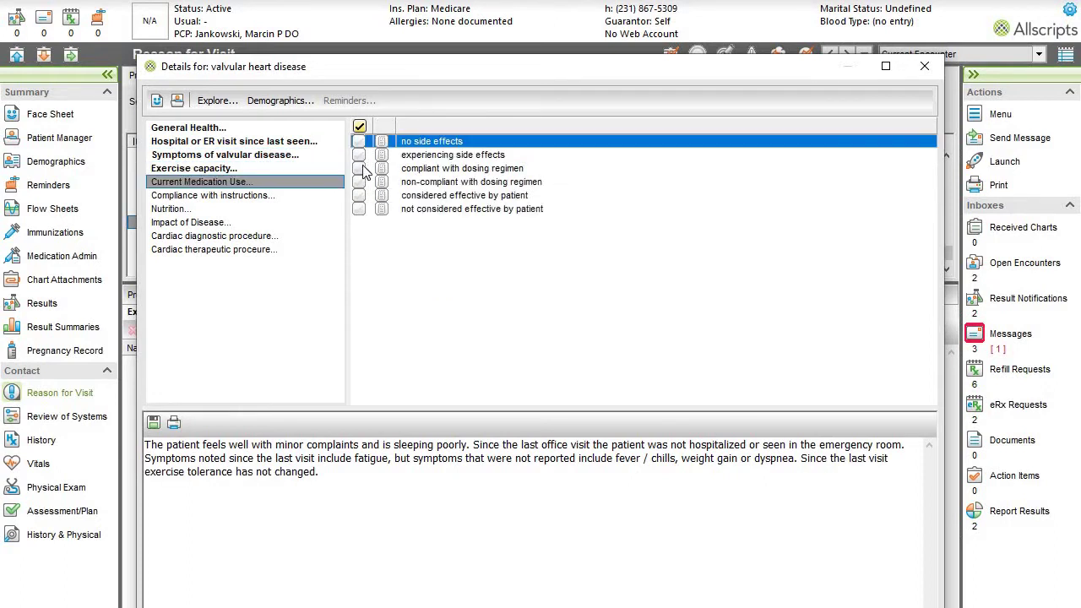
pyautogui.click(360, 168)
pyautogui.click(270, 195)
pyautogui.click(360, 141)
# - Record a balanced diet and no overall disease impact, then select cardiac diagnostic procedures
pyautogui.click(333, 209)
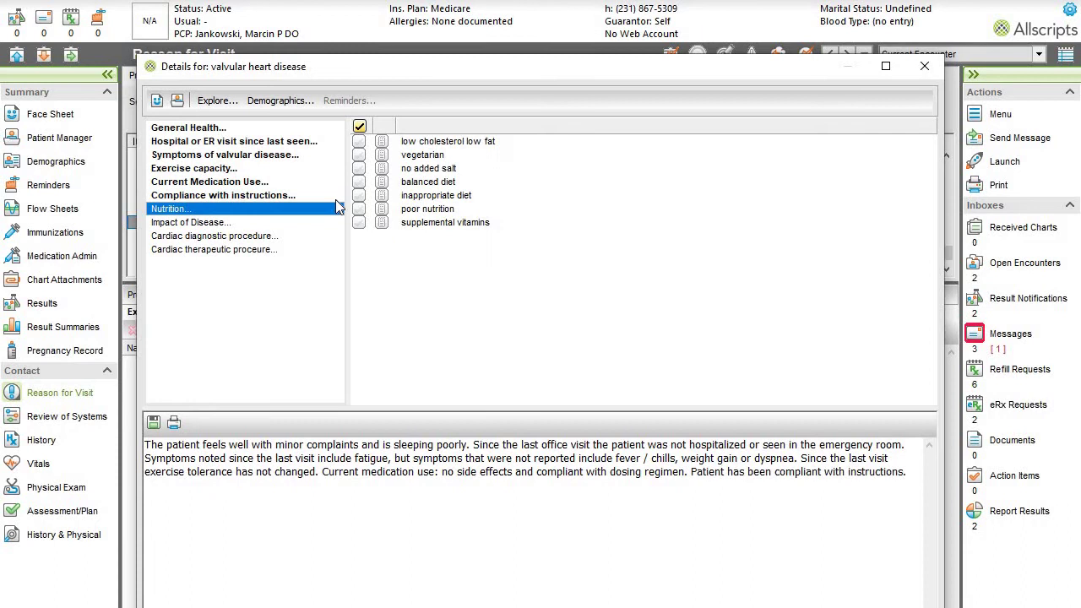
pyautogui.click(360, 181)
pyautogui.click(302, 223)
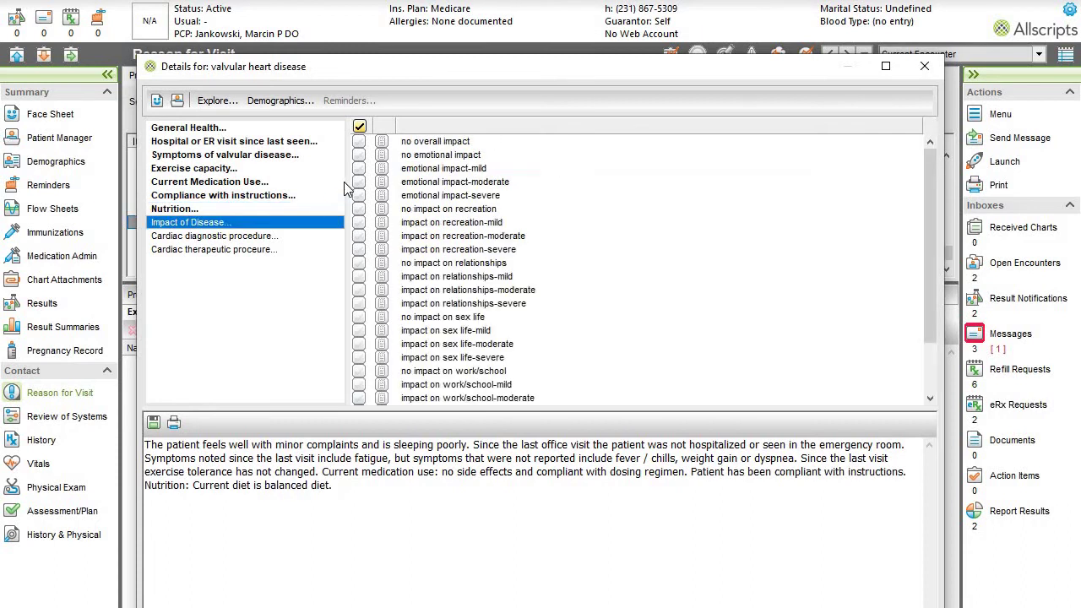
pyautogui.click(360, 141)
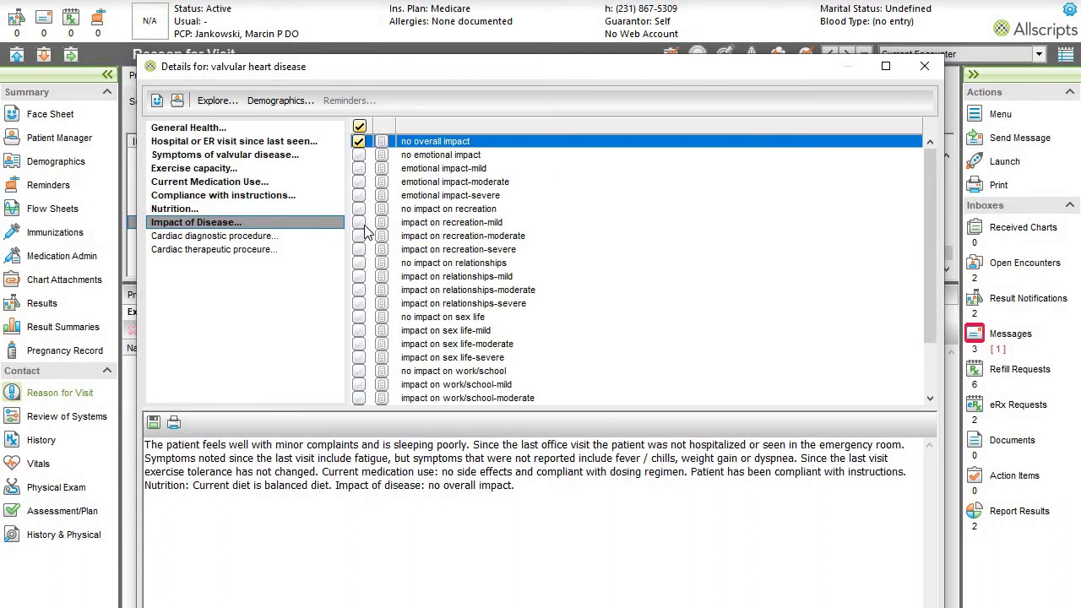
pyautogui.scroll(-2, 376, 316)
pyautogui.click(311, 236)
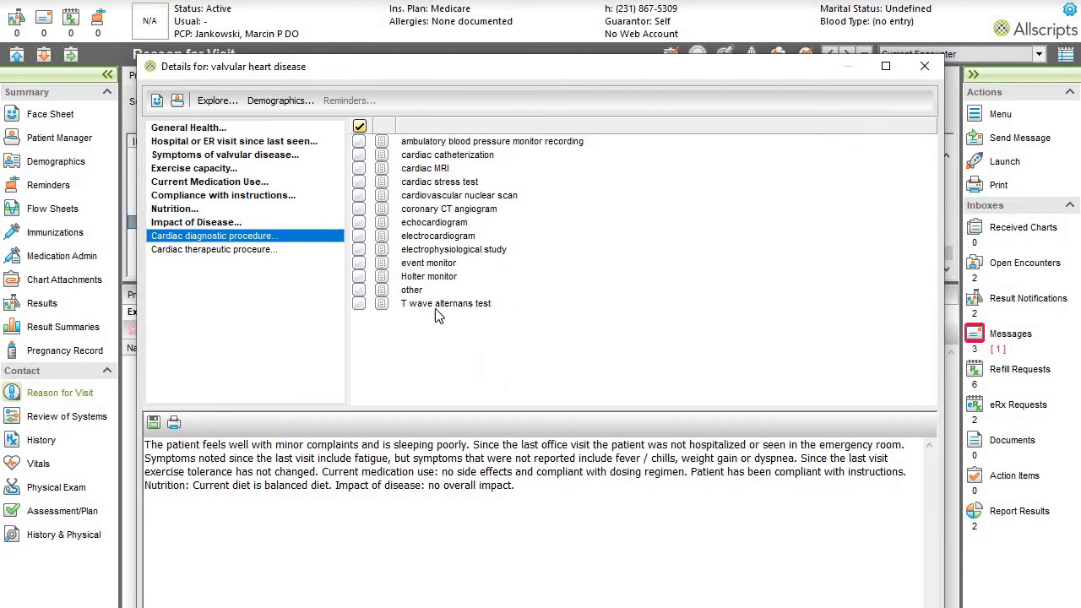
pyautogui.moveTo(564, 73); pyautogui.dragTo(556, 16)
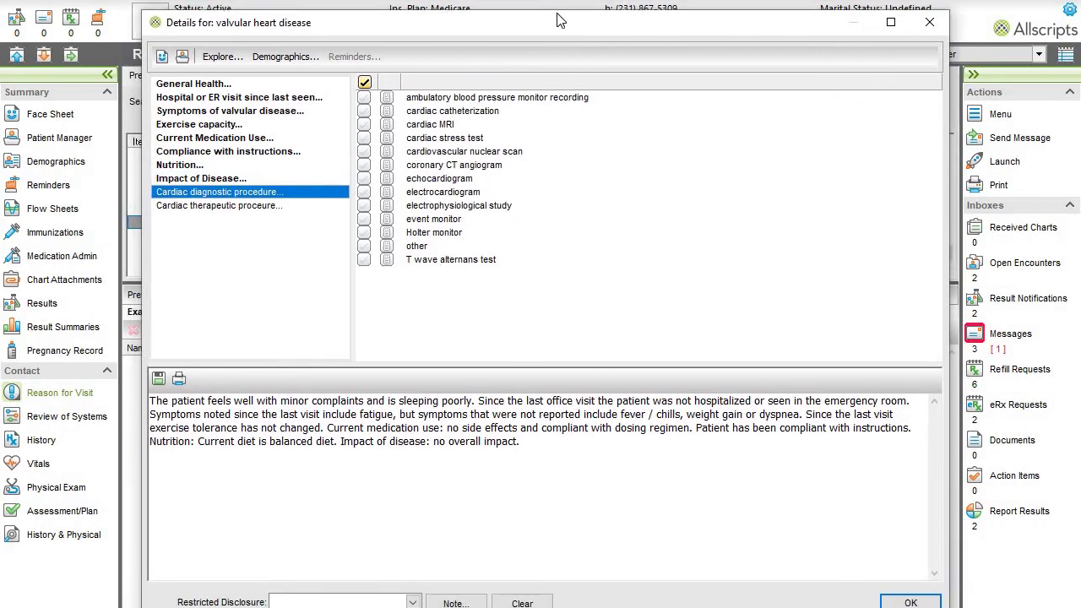
# - Note increased shortness of breath with exertion, save valvular heart disease, and choose Syncope
pyautogui.click(460, 595)
pyautogui.write('patient has been having increased sob with exertion.')
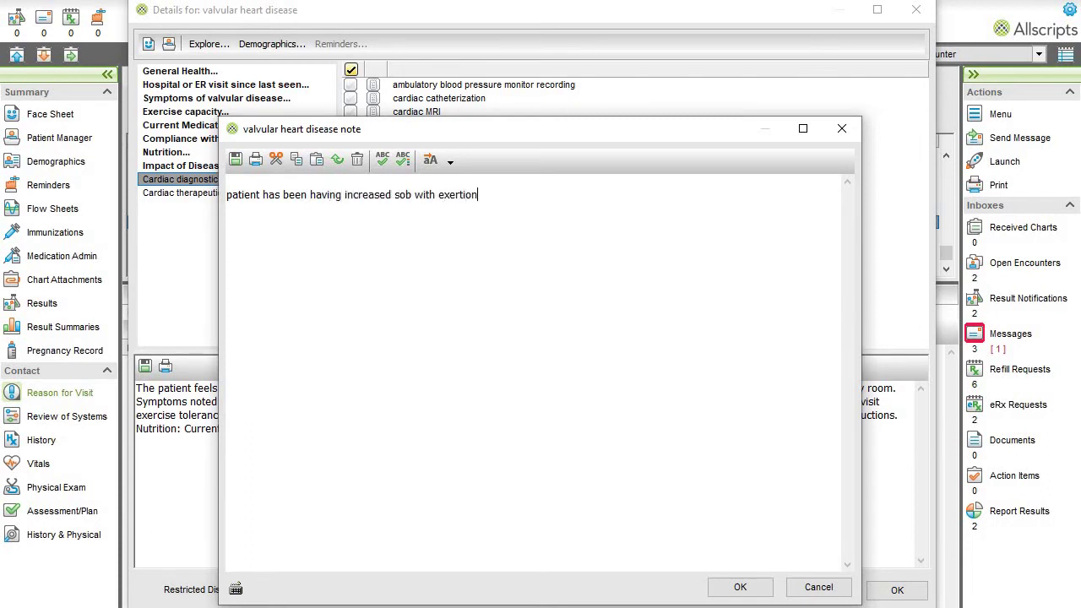
pyautogui.click(739, 588)
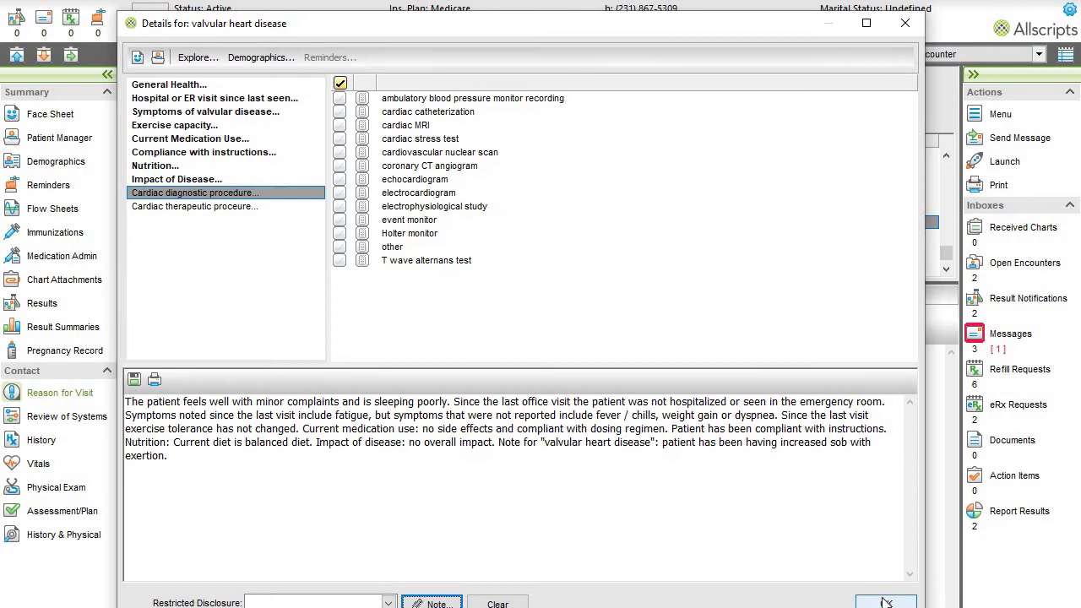
pyautogui.click(886, 602)
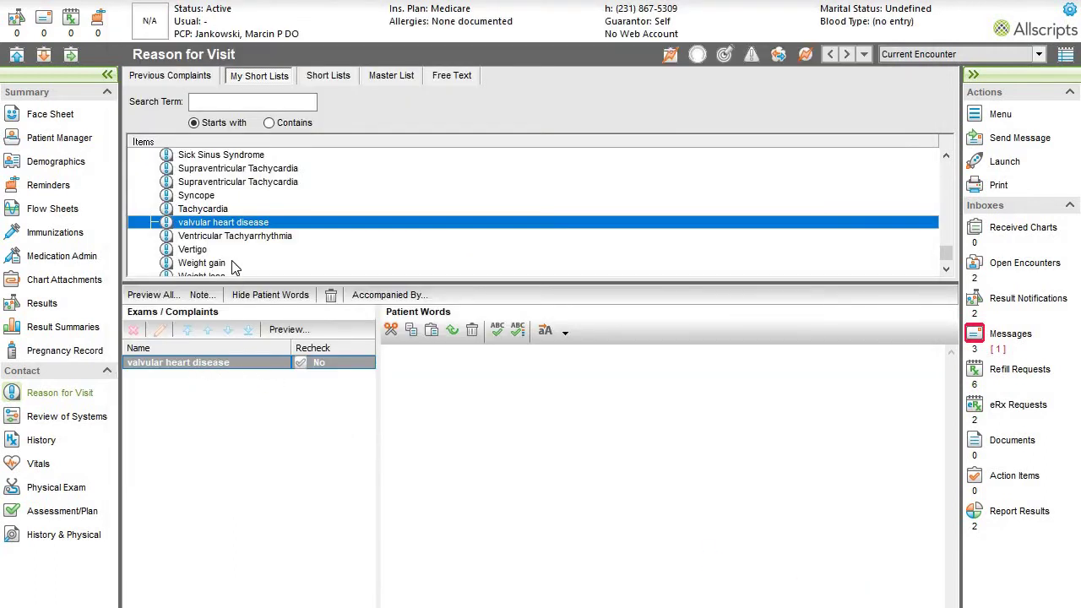
pyautogui.click(197, 196)
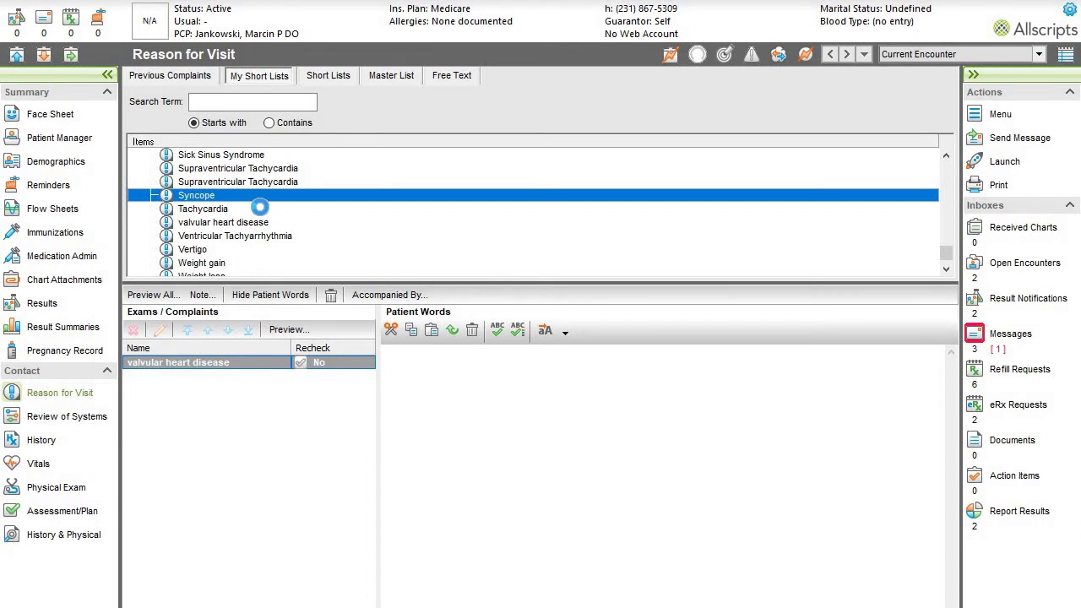
# - Record syncope as occurring 1 hour ago, reported by an eyewitness
pyautogui.click(260, 170)
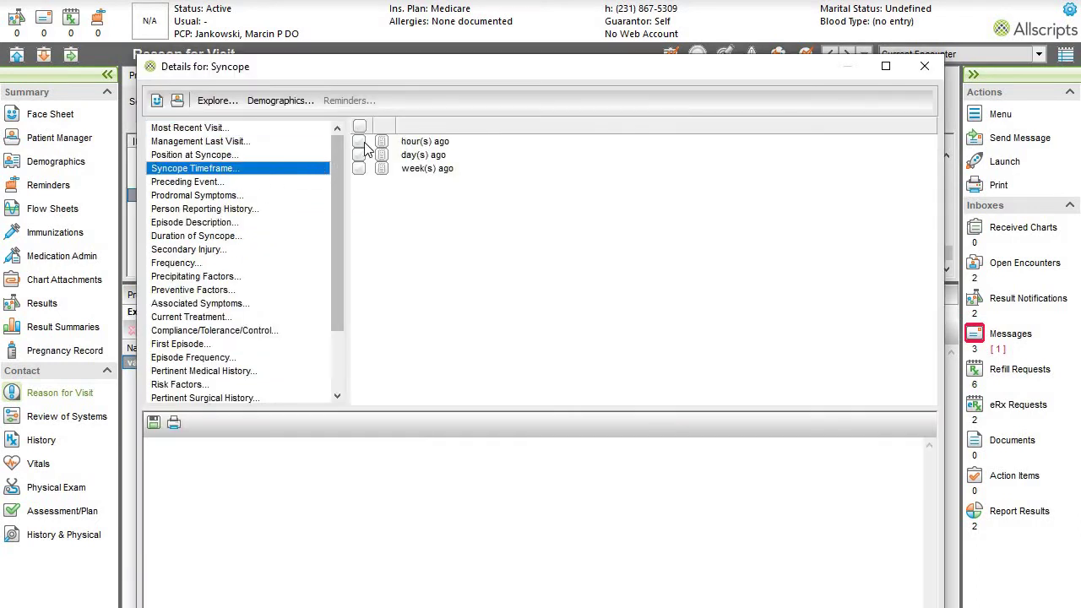
pyautogui.click(360, 142)
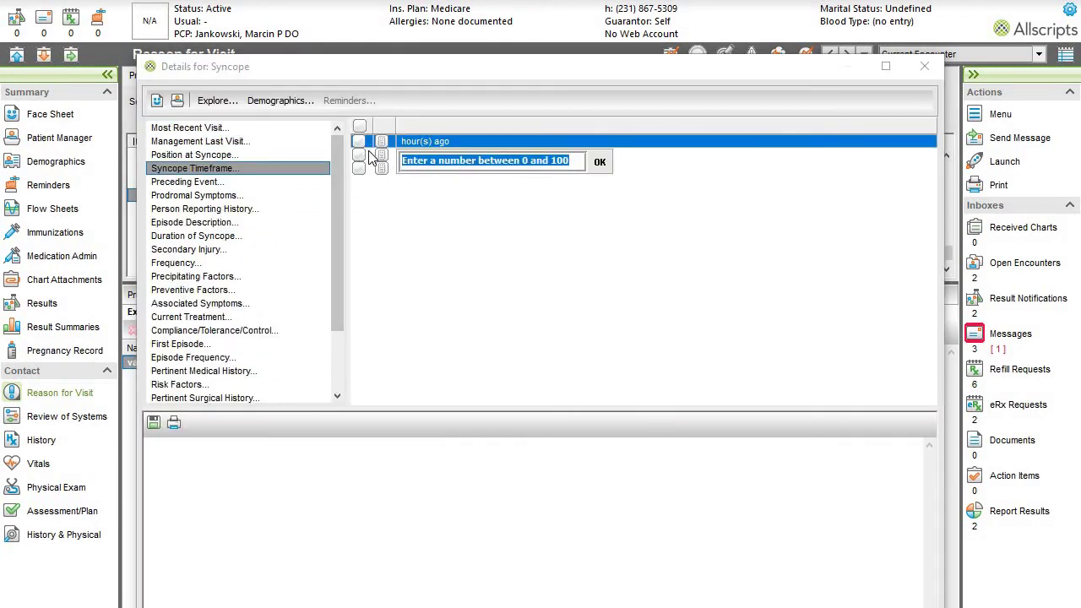
pyautogui.write('1')
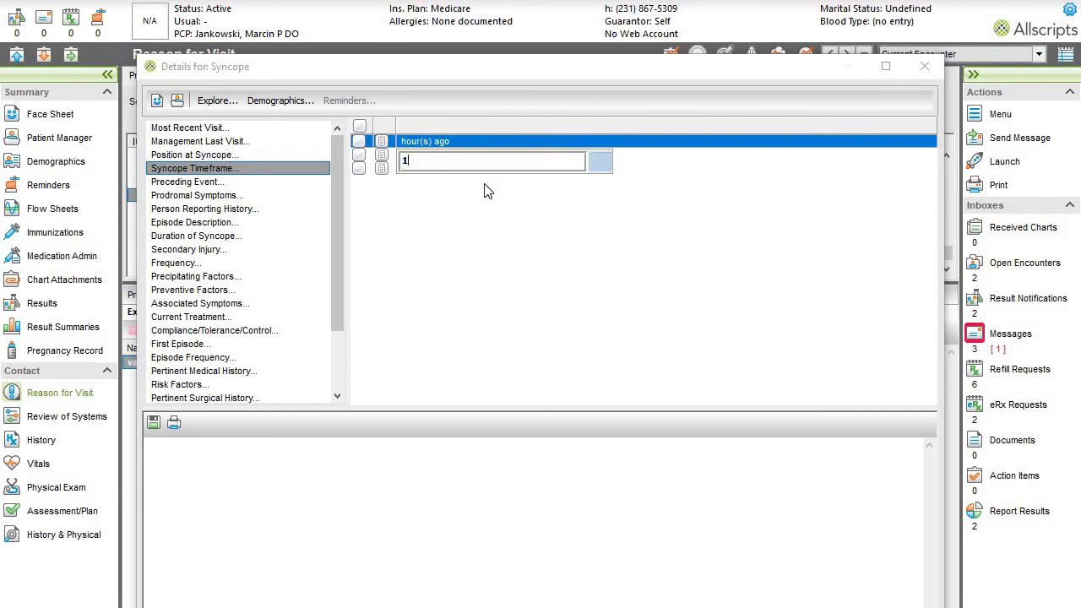
pyautogui.press('Return')
pyautogui.click(257, 210)
pyautogui.click(359, 142)
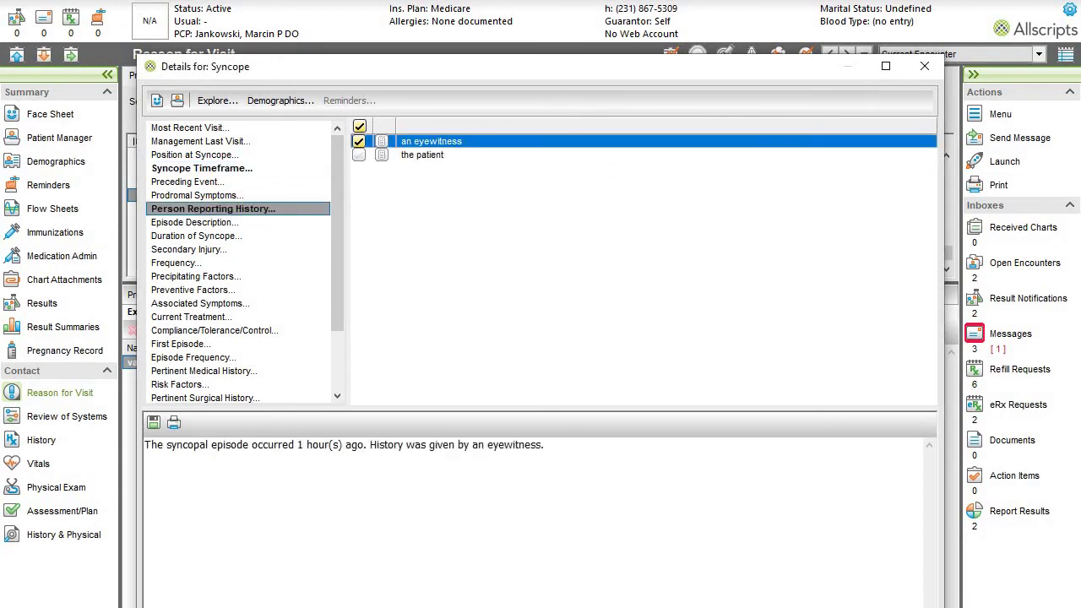
pyautogui.click(923, 65)
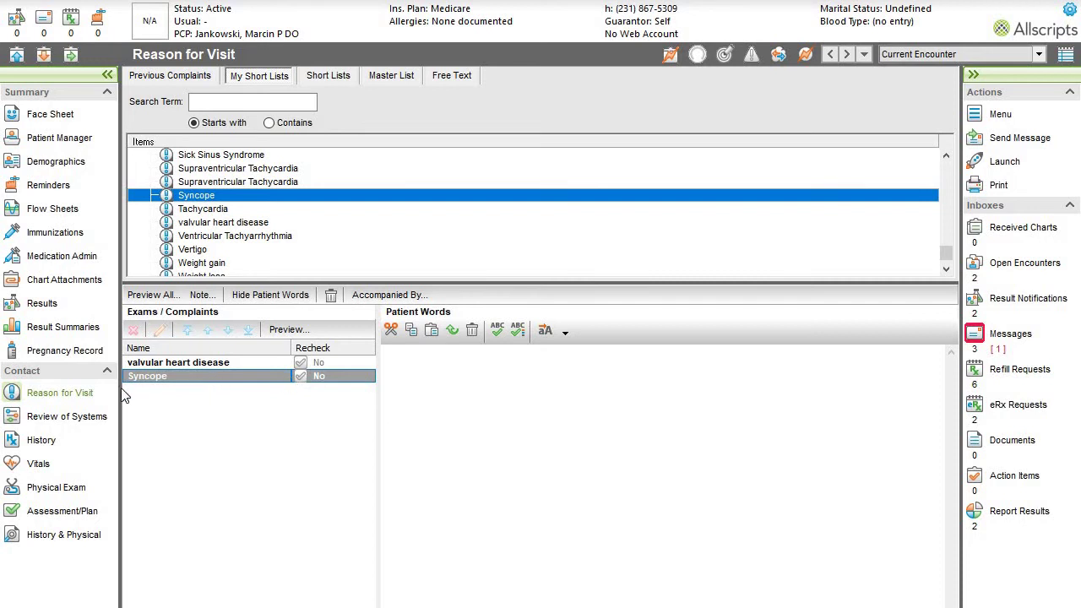
# - Apply the MHVS - Complete ROS - Cannon template in Review of Systems
pyautogui.click(55, 414)
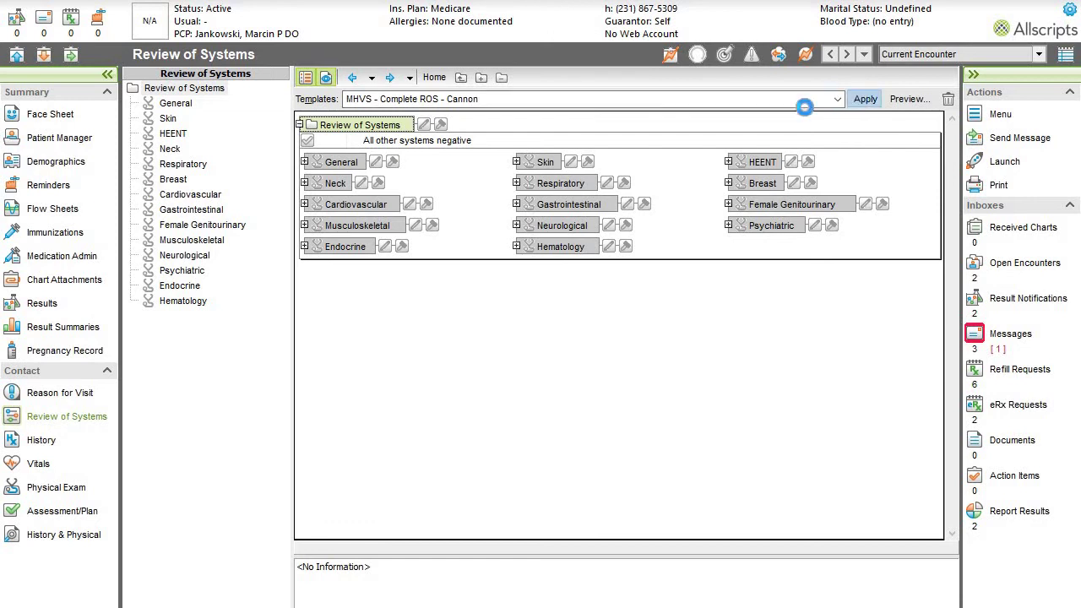
pyautogui.click(865, 98)
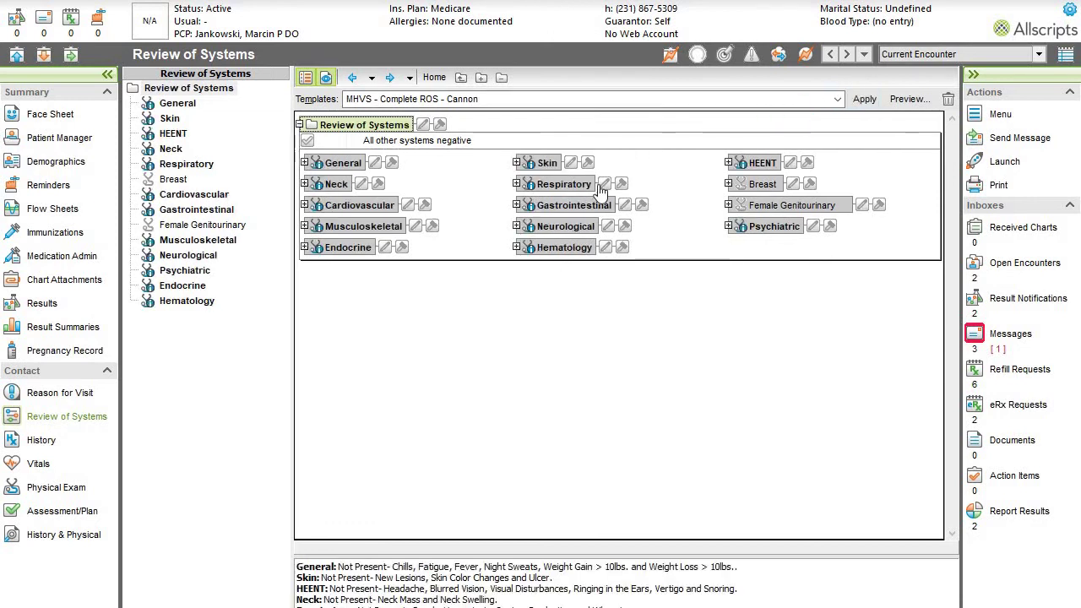
pyautogui.click(838, 99)
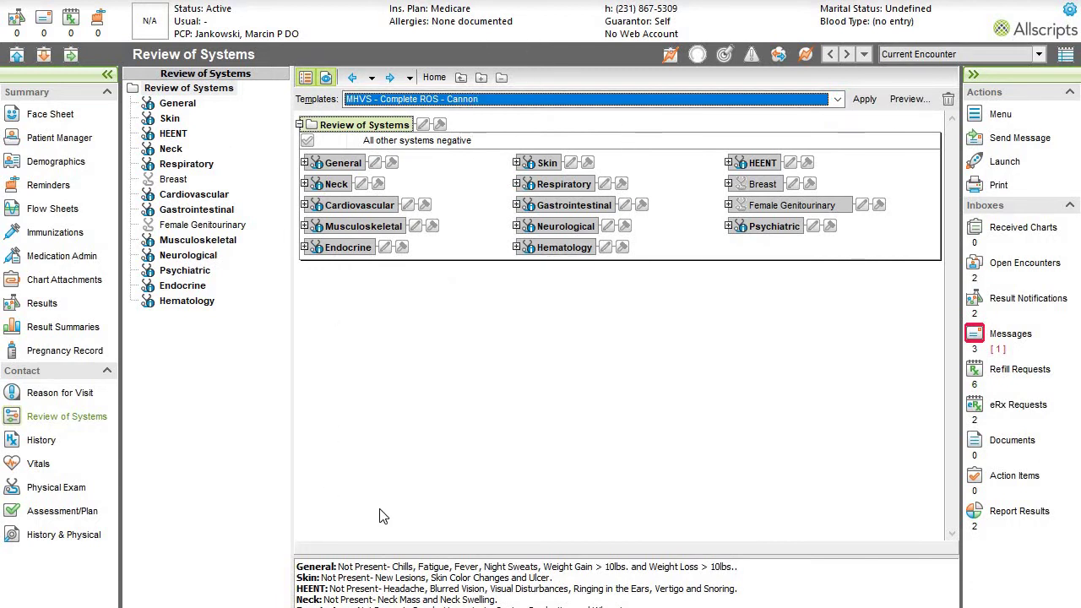
# - Mark Fatigue under General as present and flagged, and start a note for it
pyautogui.click(326, 571)
pyautogui.click(325, 569)
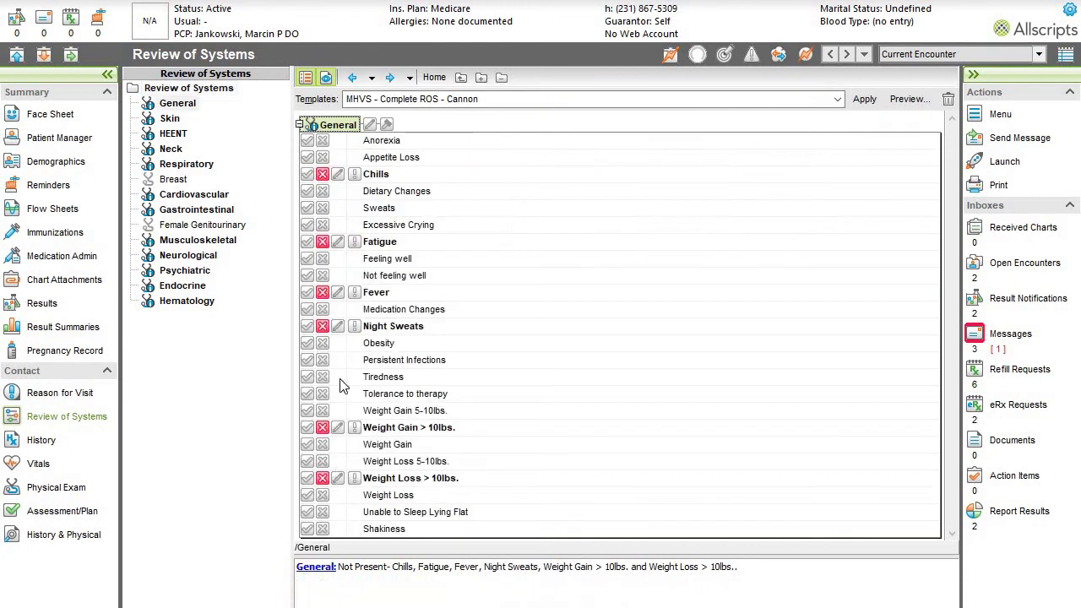
pyautogui.click(355, 242)
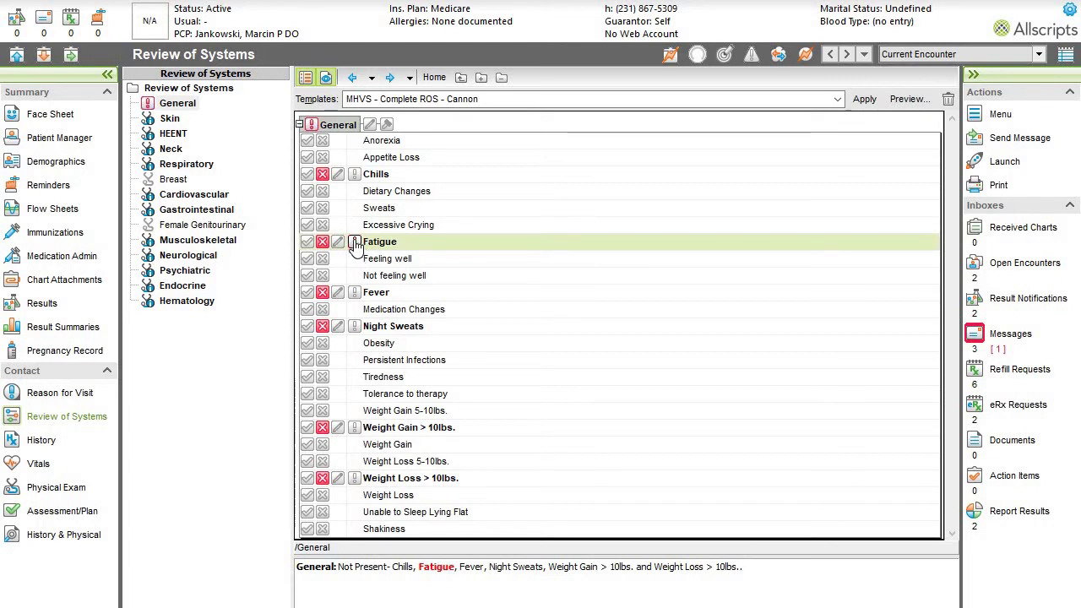
pyautogui.click(354, 242)
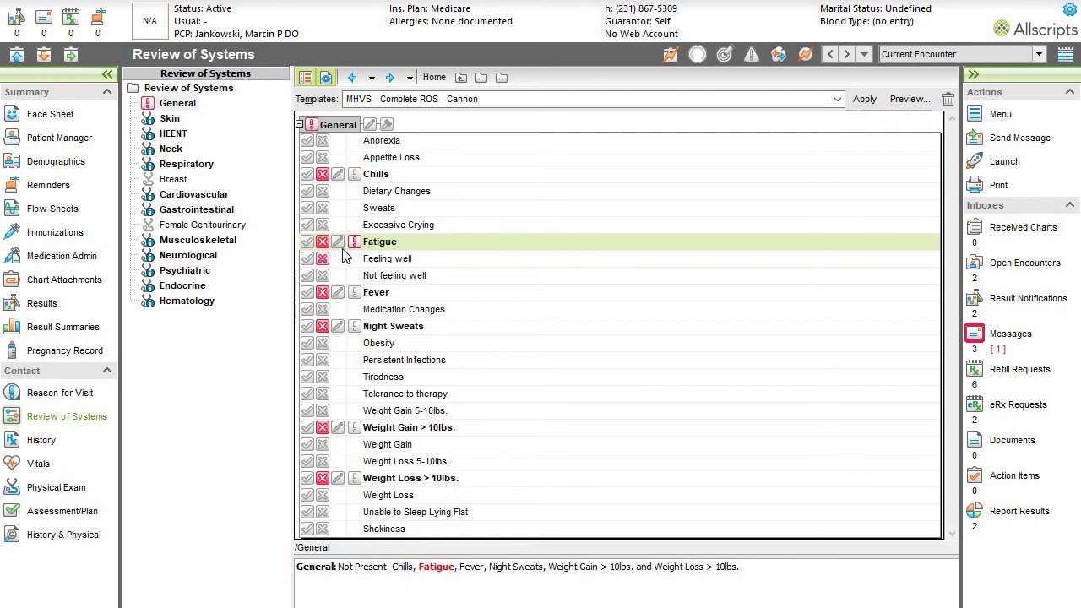
pyautogui.click(354, 242)
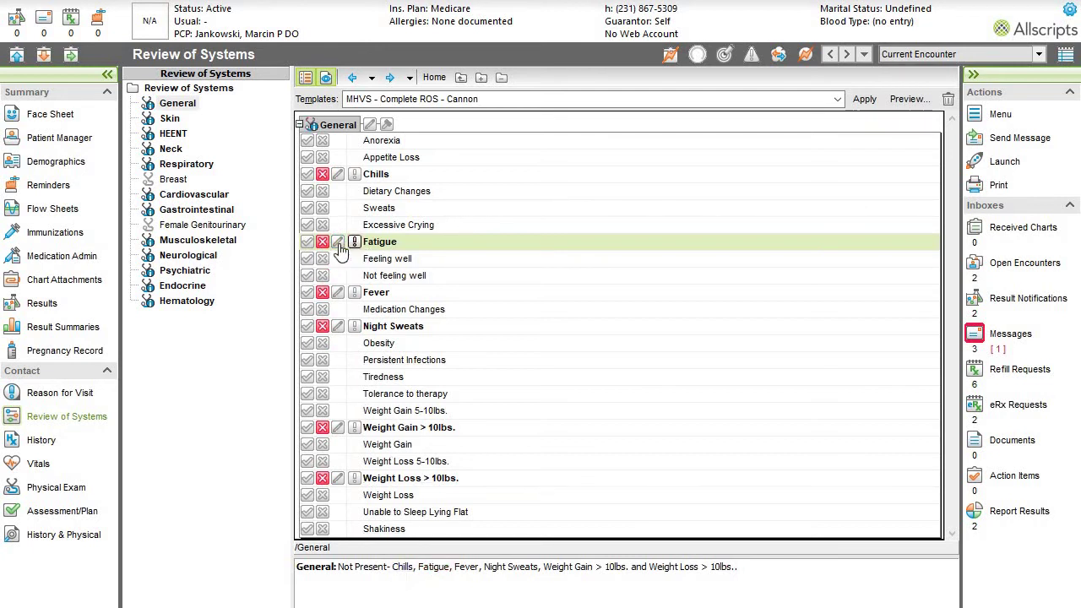
pyautogui.click(307, 242)
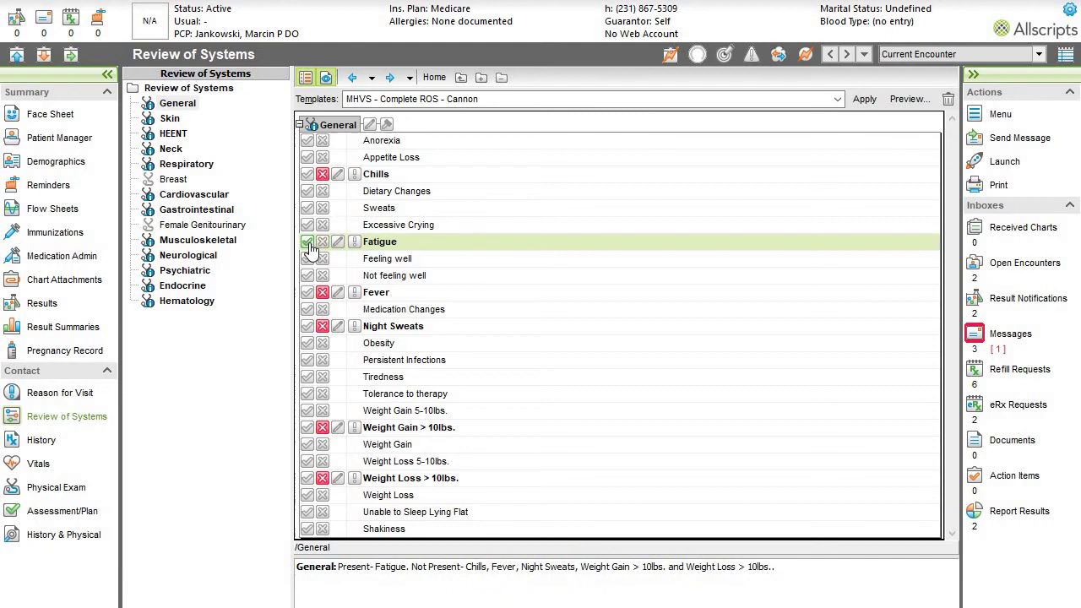
pyautogui.click(355, 242)
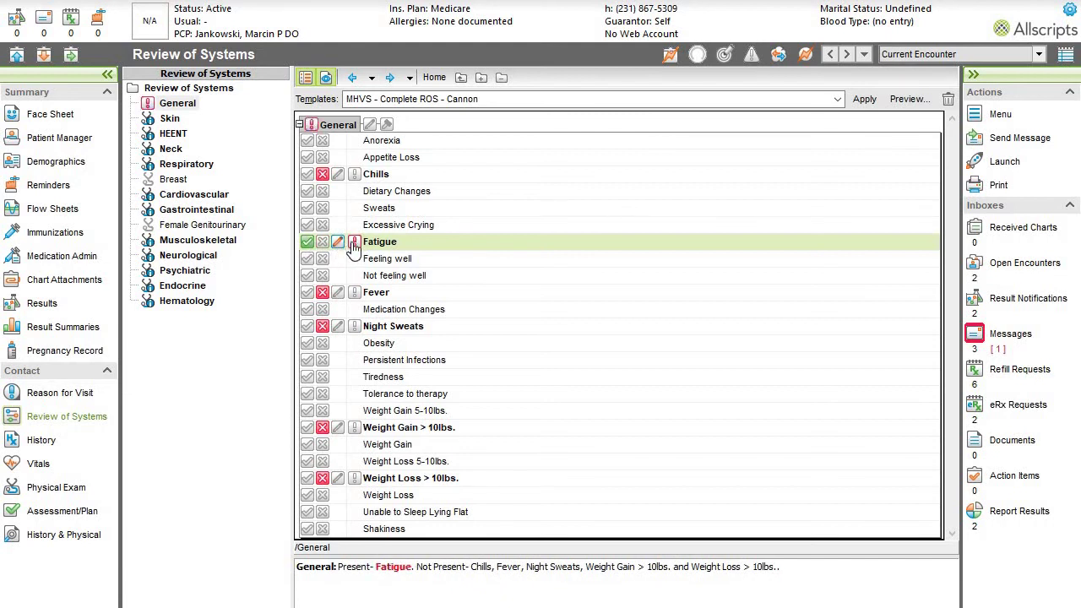
pyautogui.click(337, 242)
pyautogui.write('Increasing over the last 4 weeks')
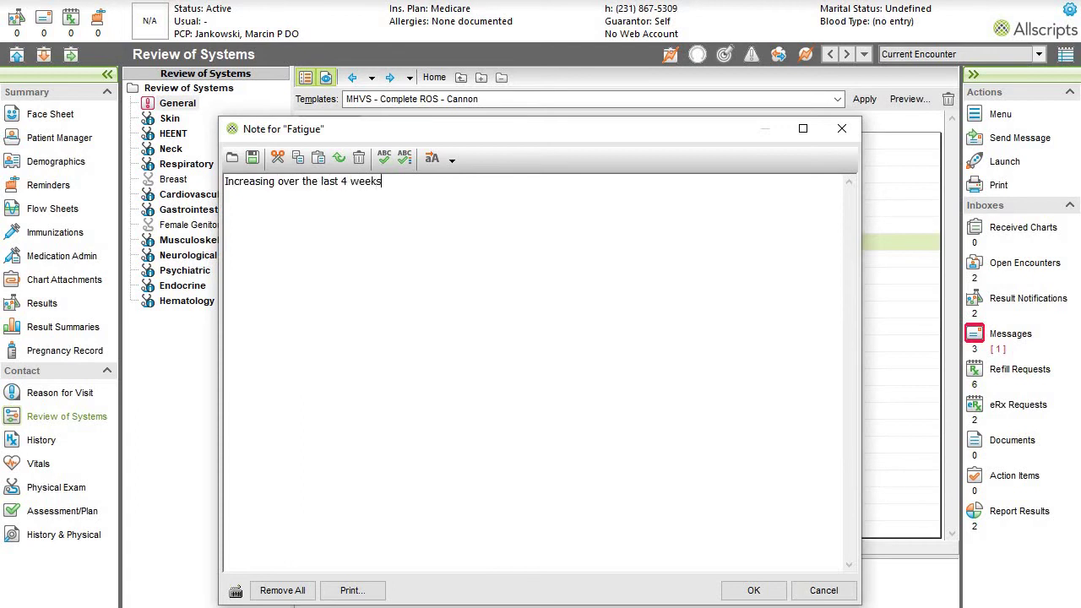
# - Save the note 'Increasing over the last 4 weeks' on the Fatigue finding
pyautogui.click(766, 589)
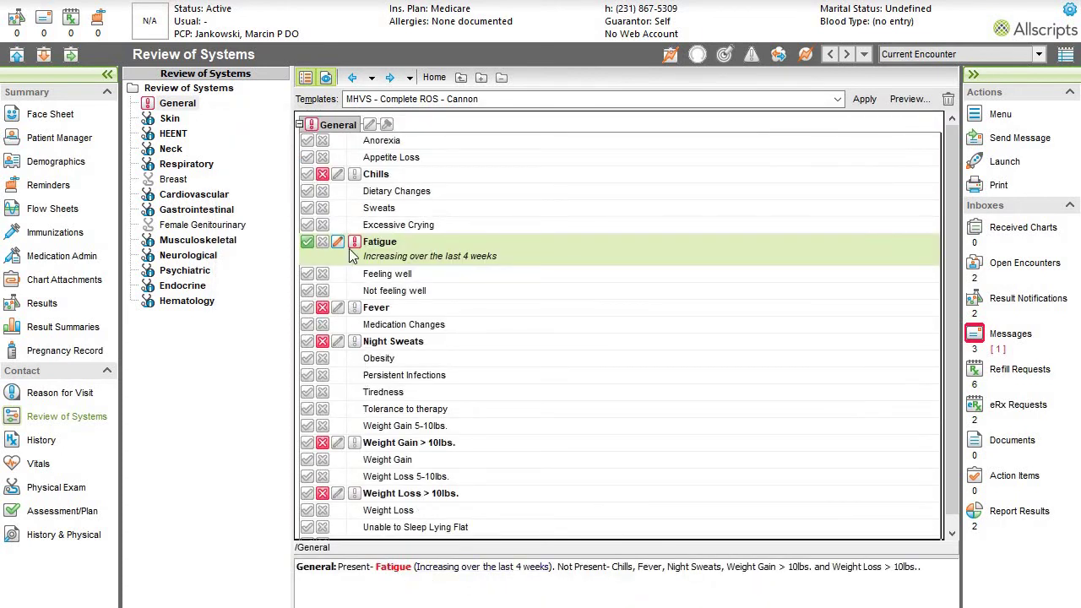
pyautogui.click(42, 440)
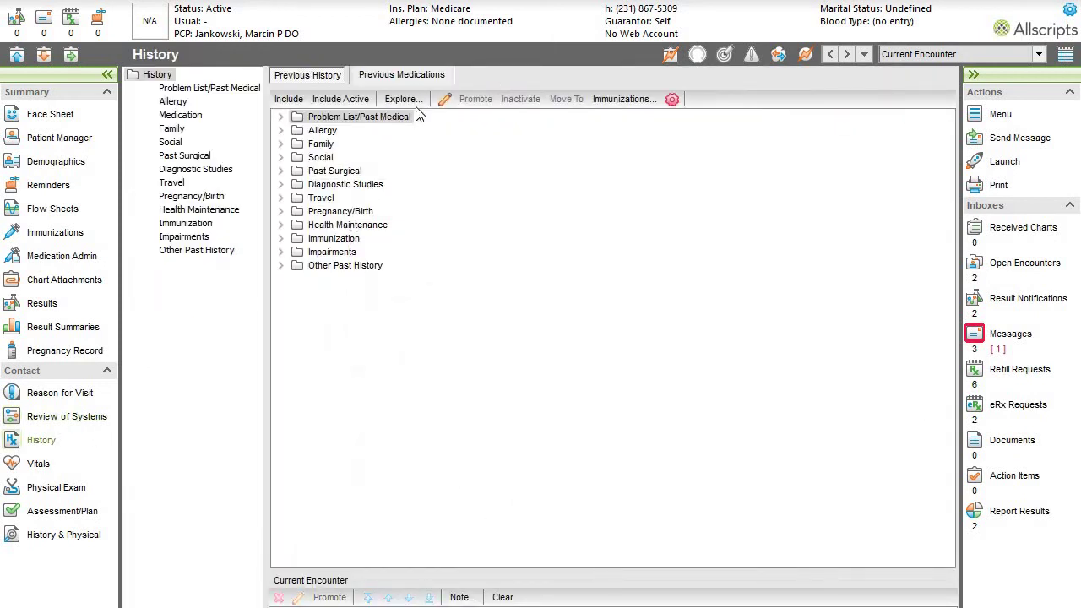
# - Expand the Problem List/Past Medical history, then revisit Review of Systems and Reason for Visit
pyautogui.click(442, 102)
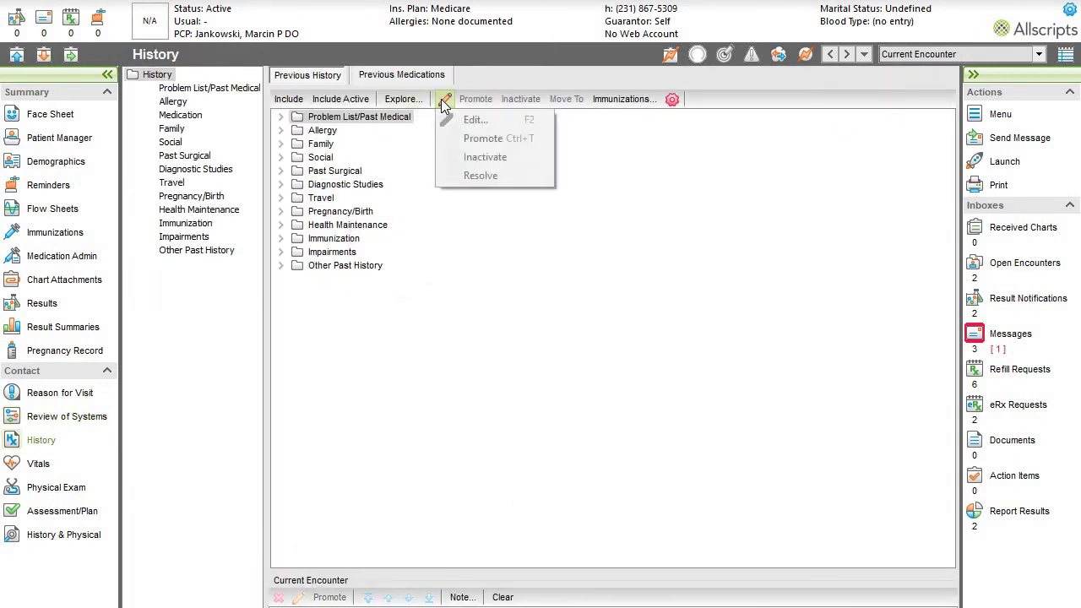
pyautogui.click(282, 118)
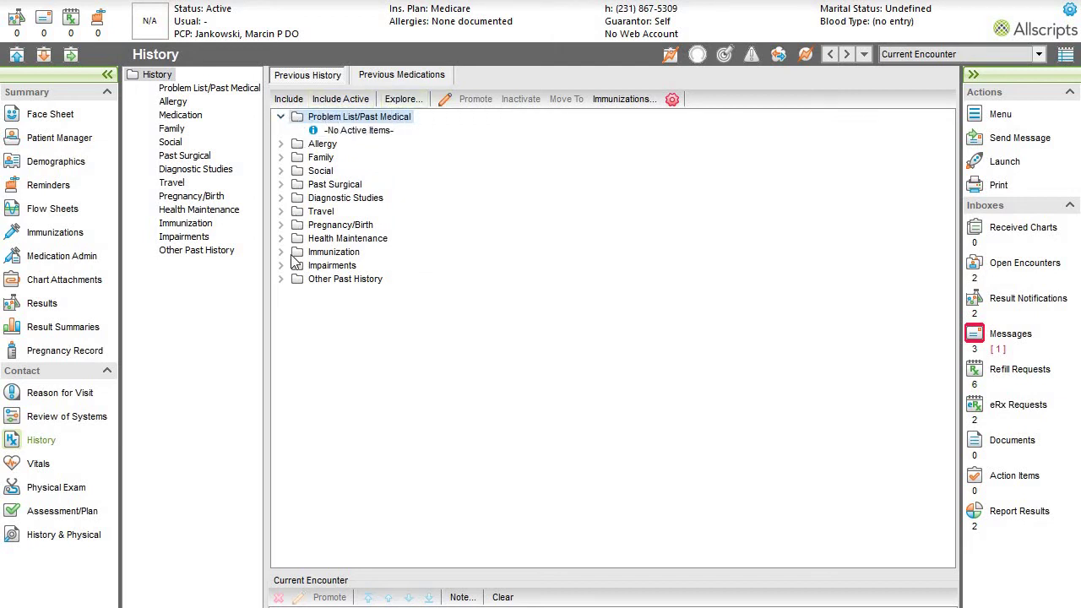
pyautogui.click(72, 415)
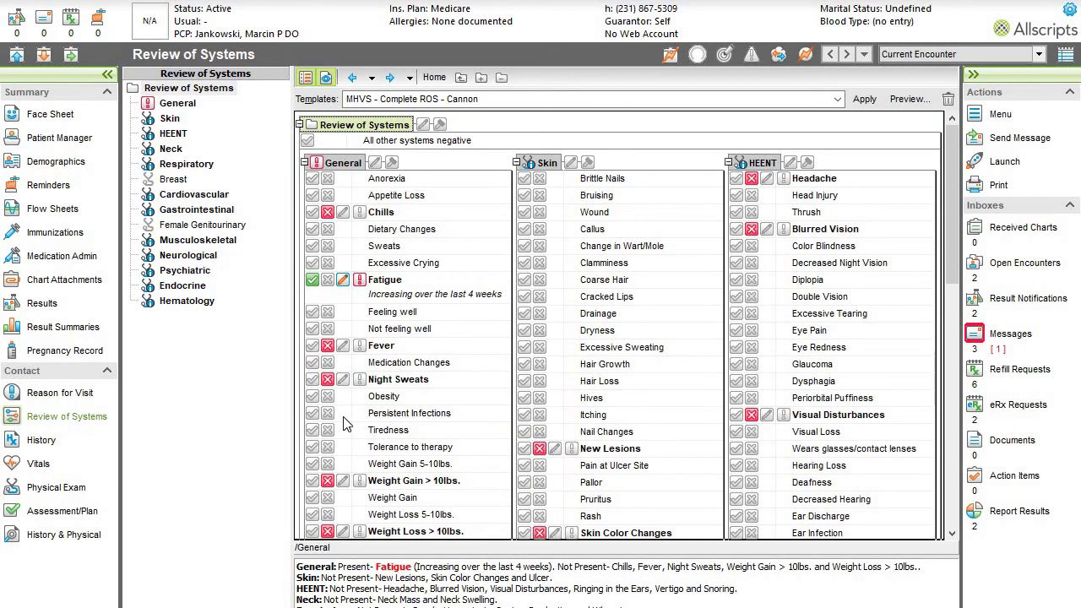
pyautogui.click(54, 392)
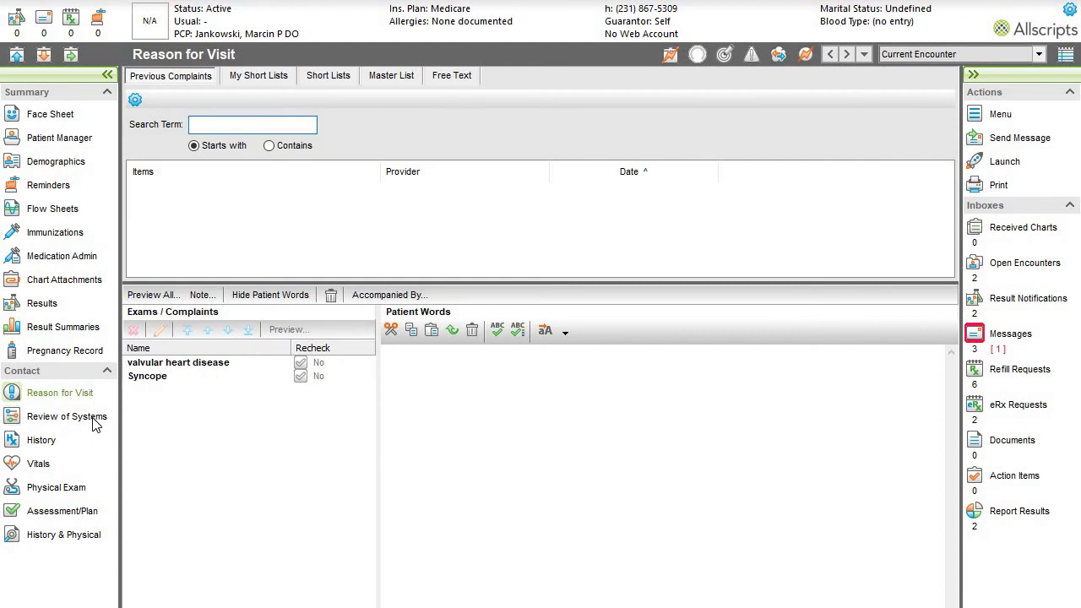
# - Start a new entry in the empty Vitals section
pyautogui.click(46, 466)
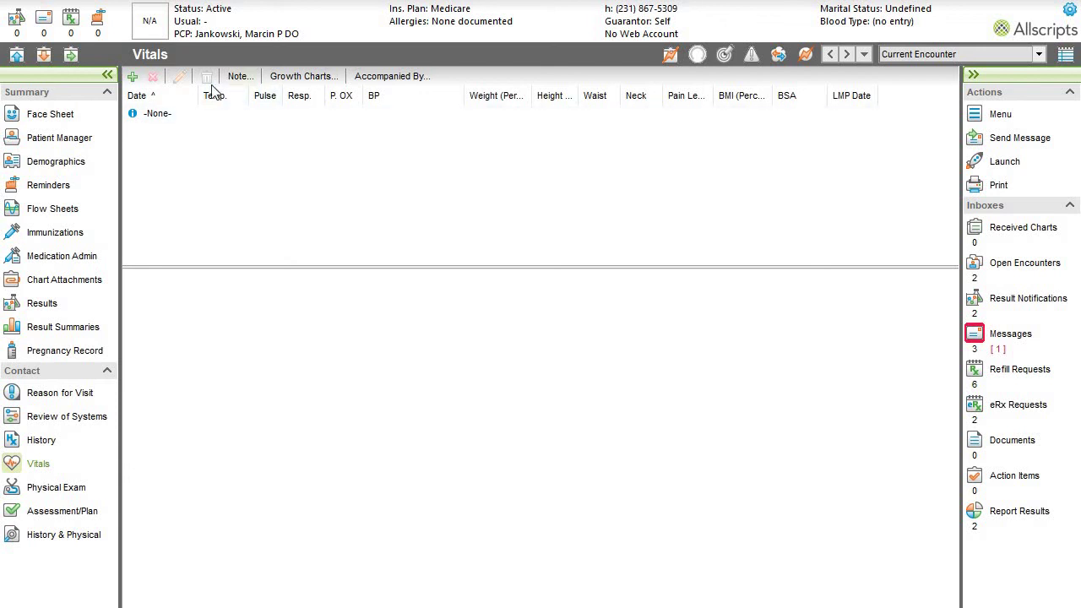
pyautogui.click(167, 118)
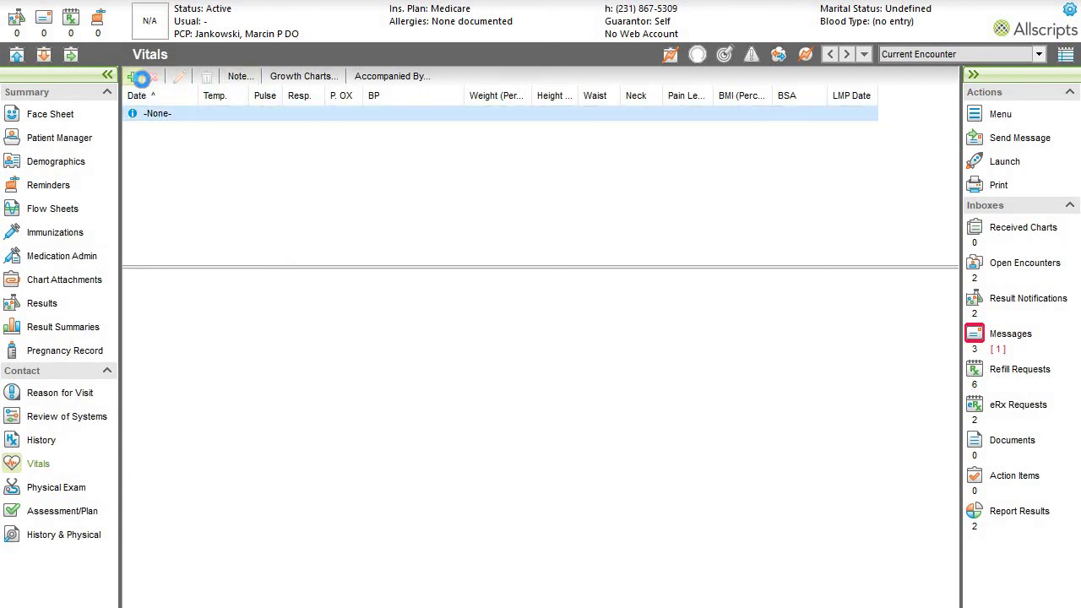
pyautogui.click(133, 76)
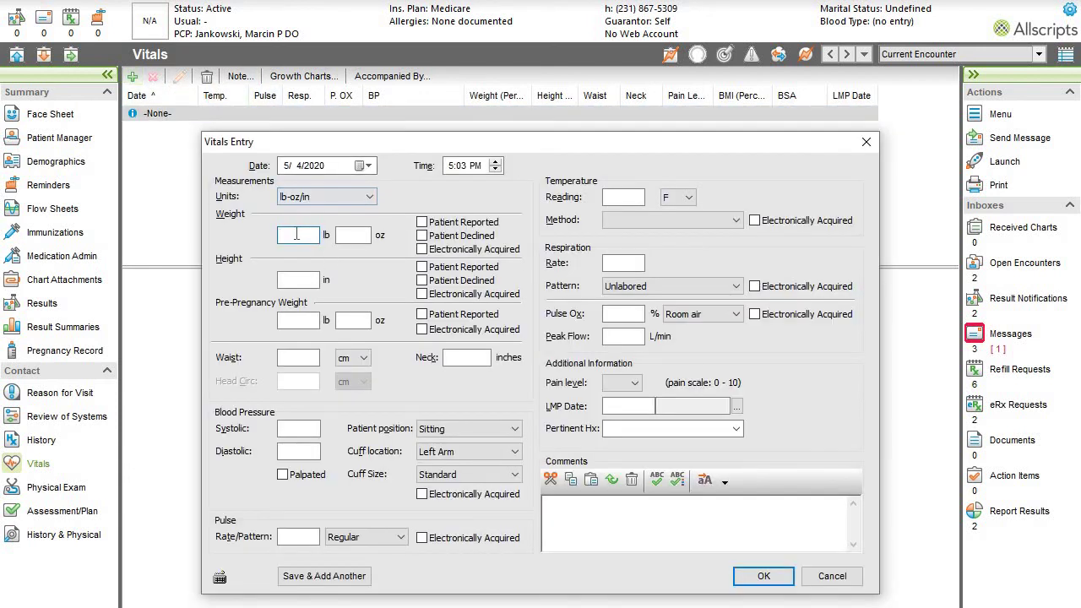
# - Save vitals of weight 165 lb, height 65 in and blood pressure 133/67
pyautogui.write('165')
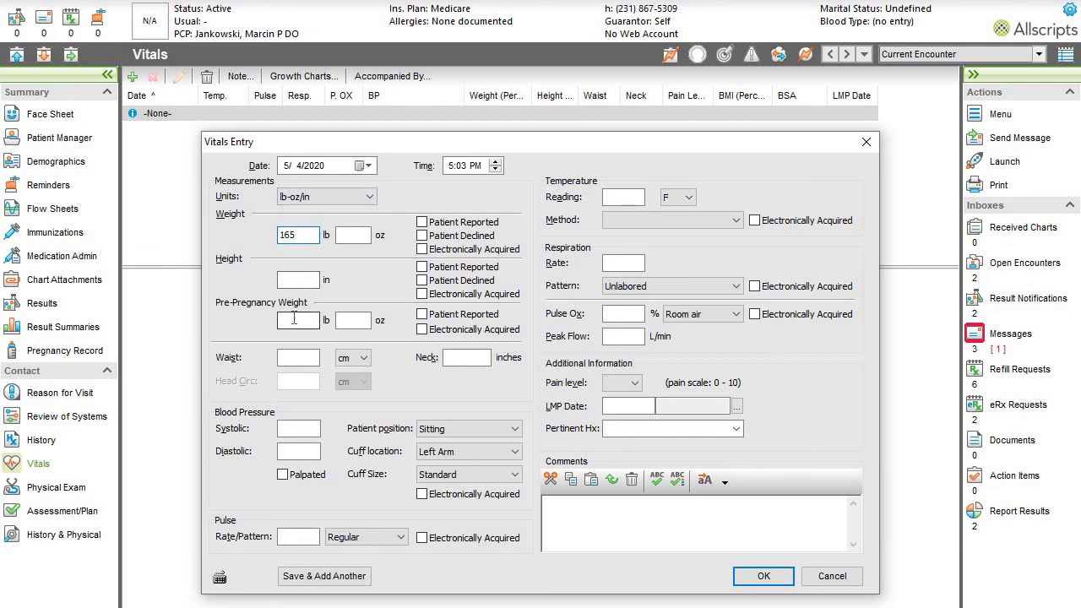
pyautogui.click(299, 283)
pyautogui.click(298, 428)
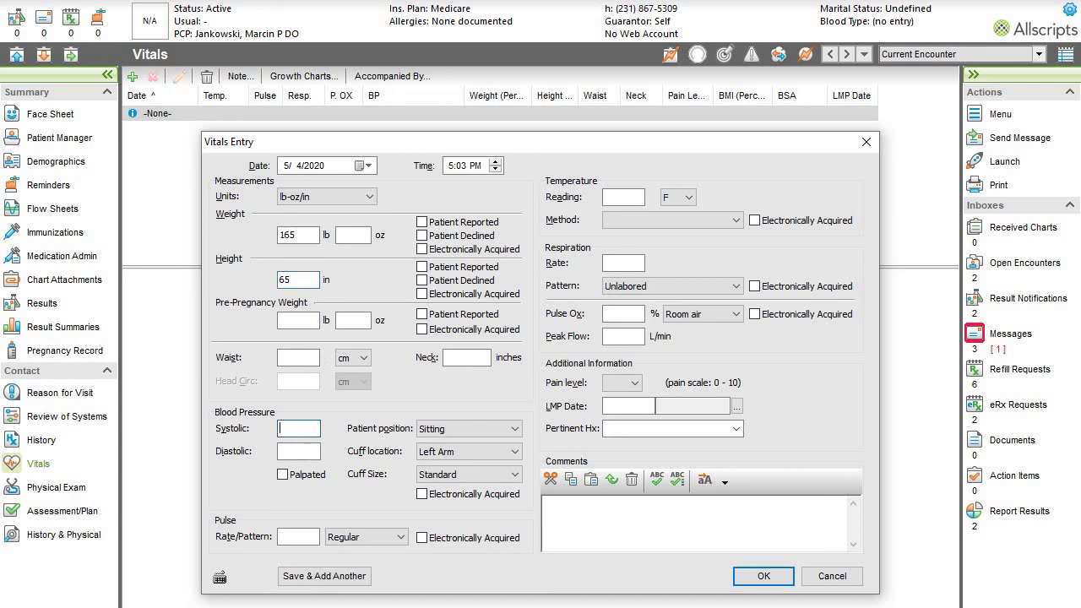
pyautogui.write('13')
pyautogui.click(298, 447)
pyautogui.write('67')
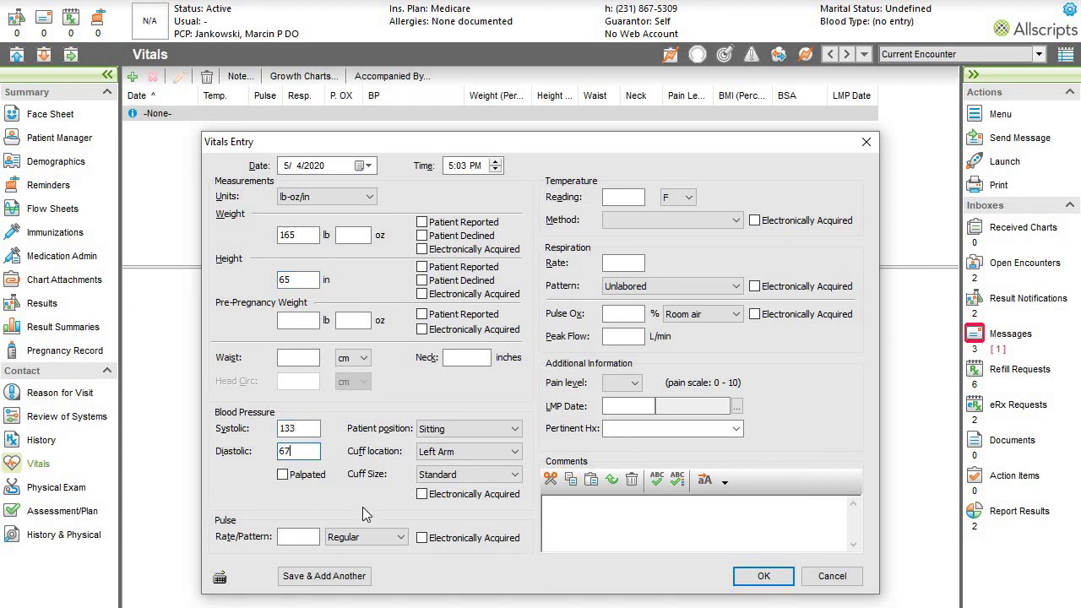
pyautogui.click(734, 586)
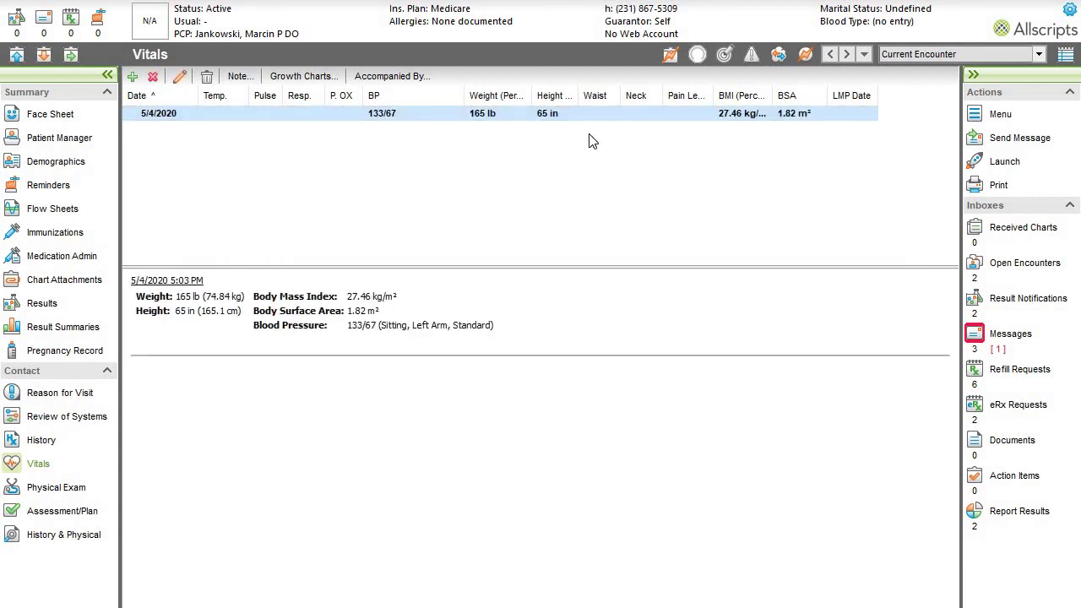